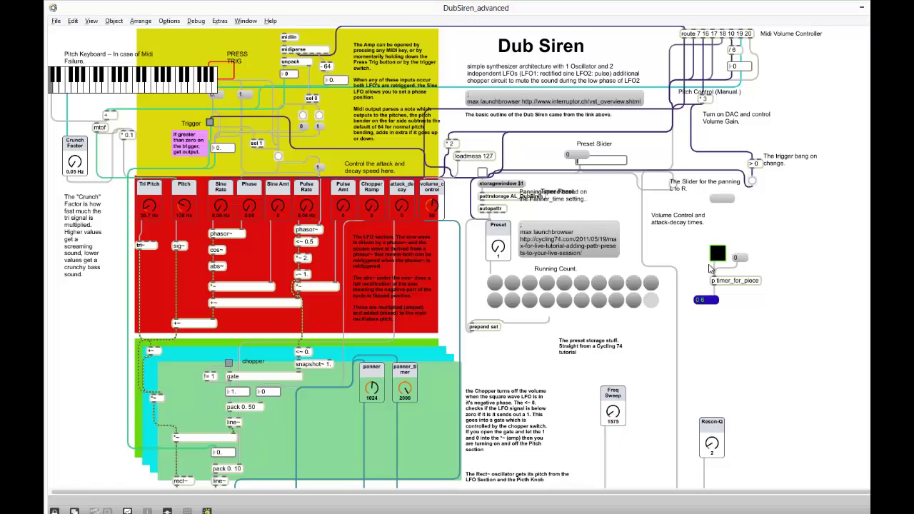
Toggle the p timer_for_piece switch on and then off again.
click(717, 255)
click(720, 260)
In presentation mode, raise the gain~ volume and uncheck Trigger, then return to patching mode.
click(128, 510)
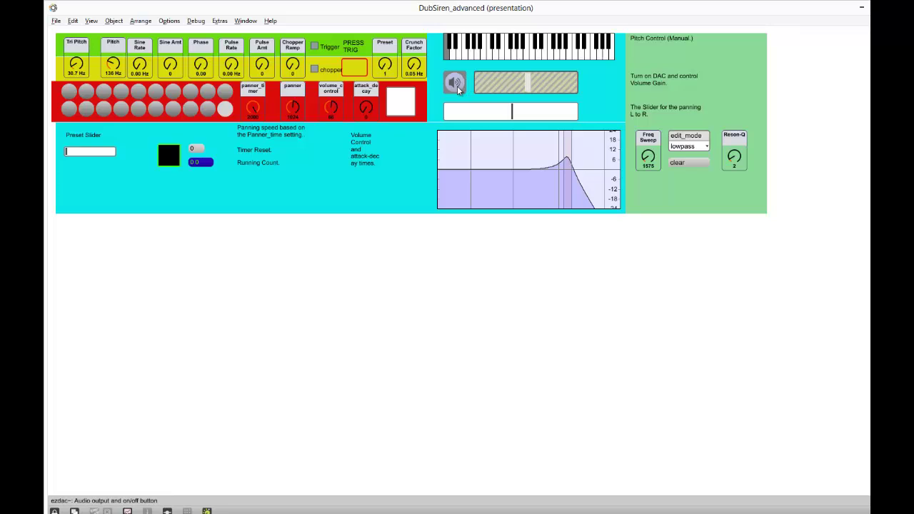
mouse_move(548, 84)
mouse_down()
mouse_move(575, 83)
mouse_move(532, 89)
mouse_move(580, 96)
mouse_move(533, 90)
mouse_up()
click(315, 46)
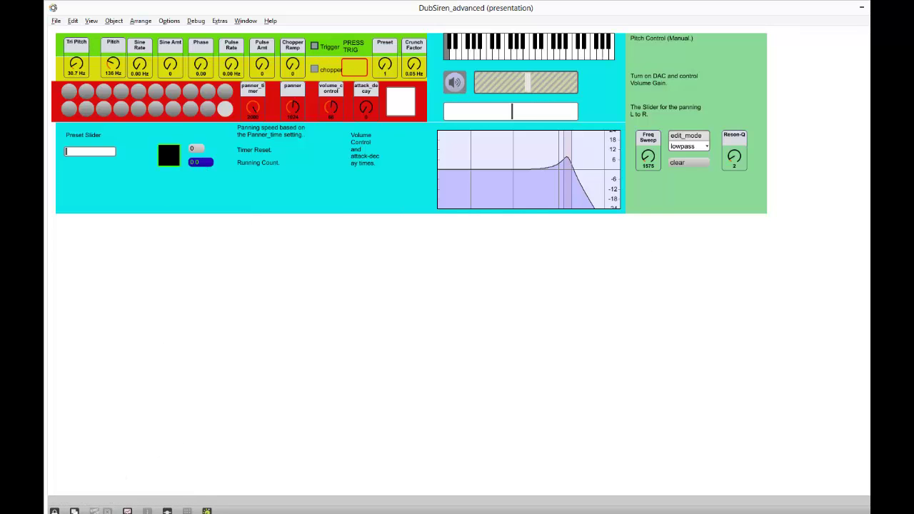
click(128, 511)
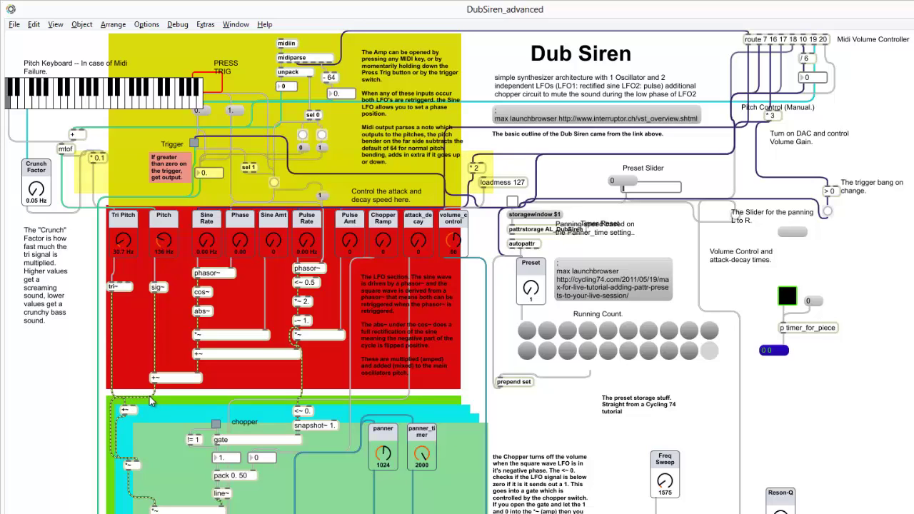
scroll(161, 511, down, 3)
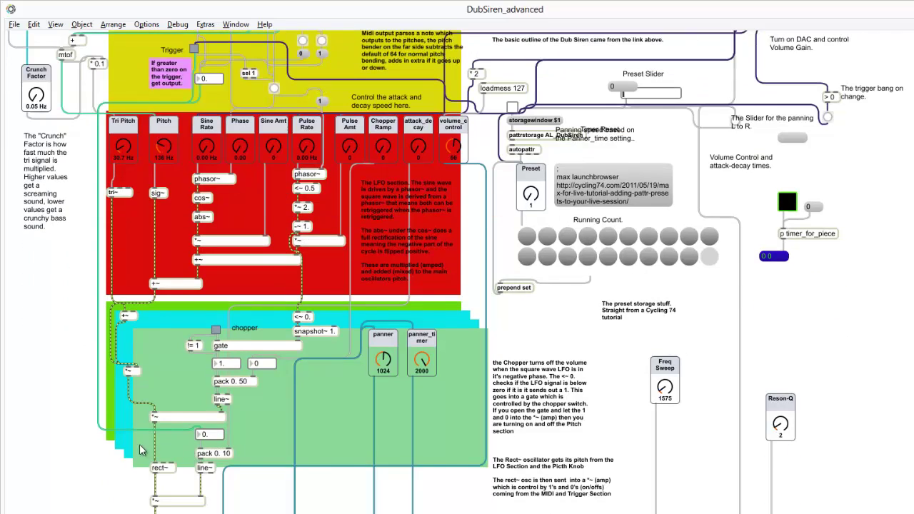
scroll(165, 429, down, 6)
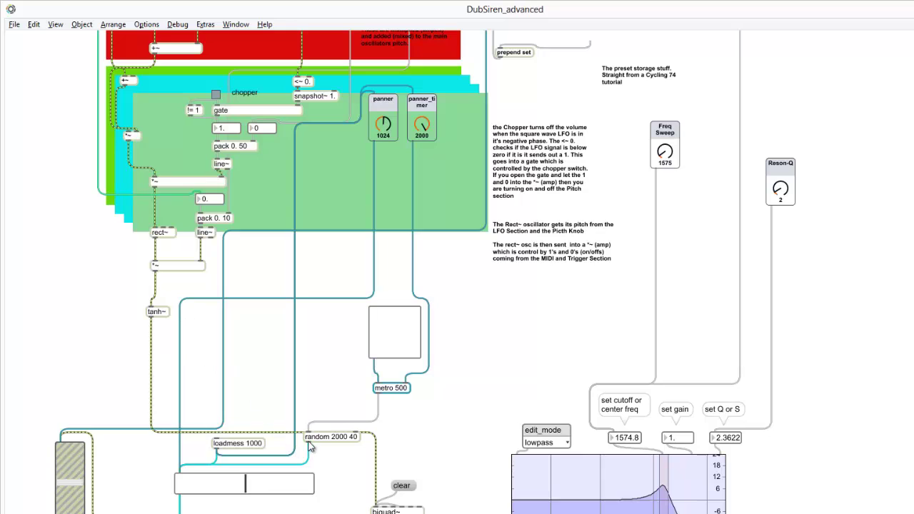
scroll(309, 446, down, 2)
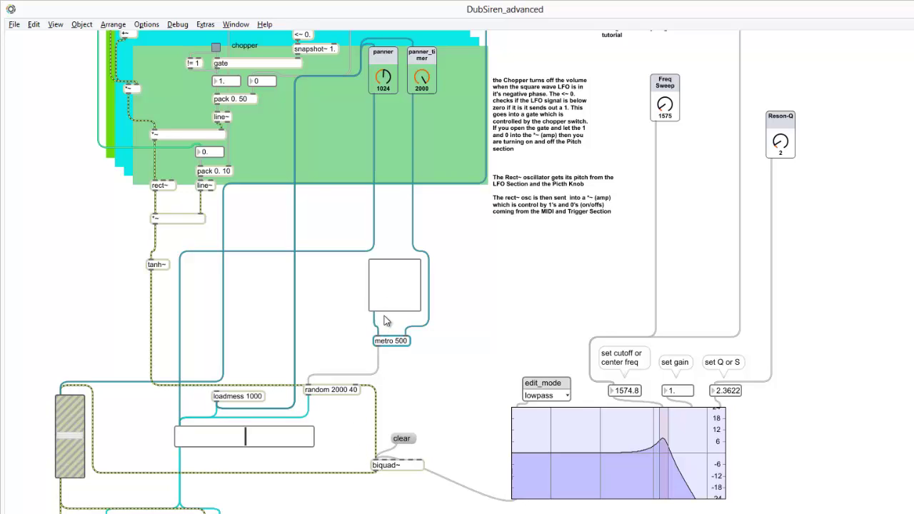
scroll(498, 214, up, 3)
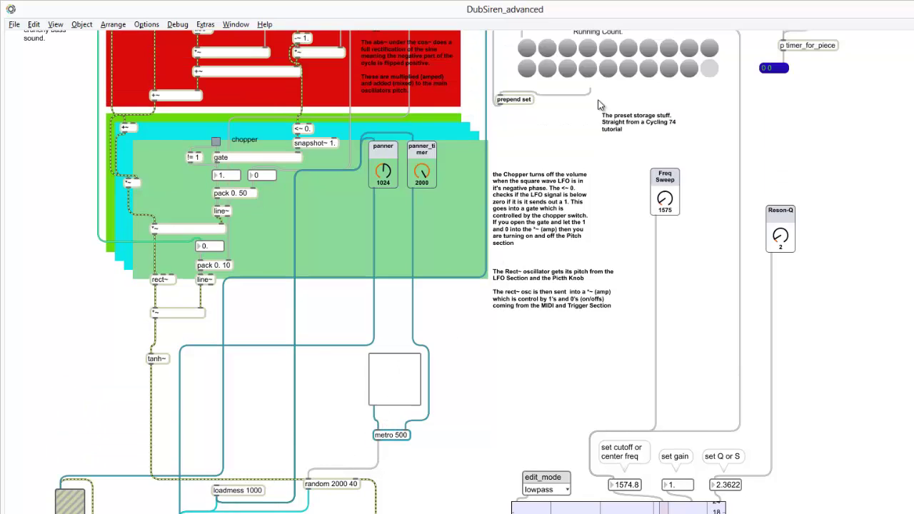
scroll(350, 217, down, 6)
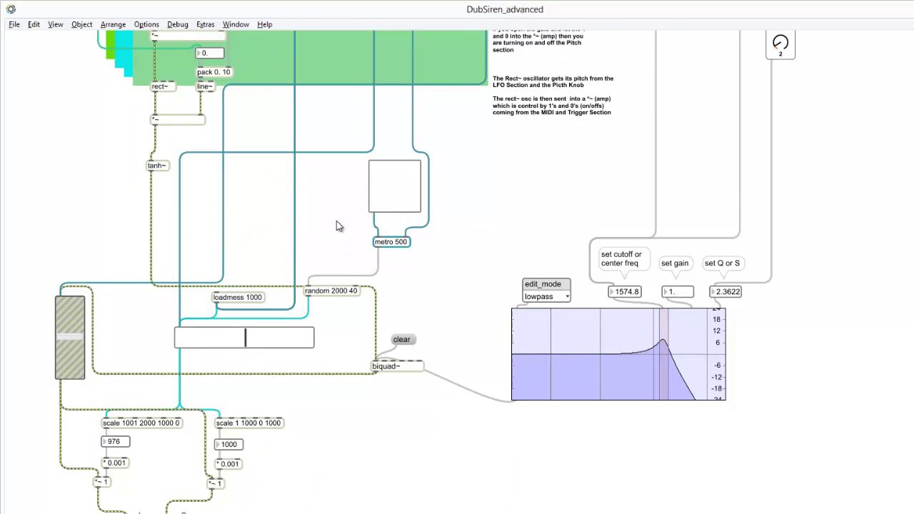
key(ctrl+minus)
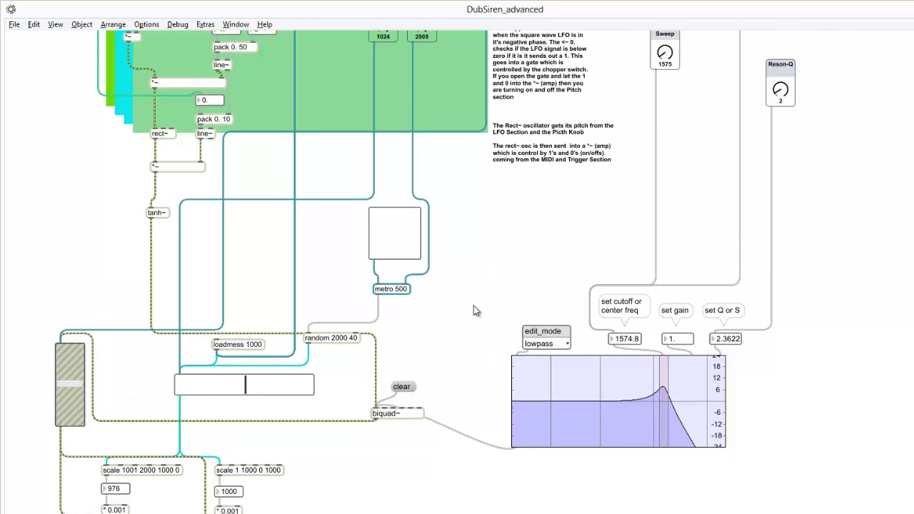
key(ctrl+equal)
key(super)
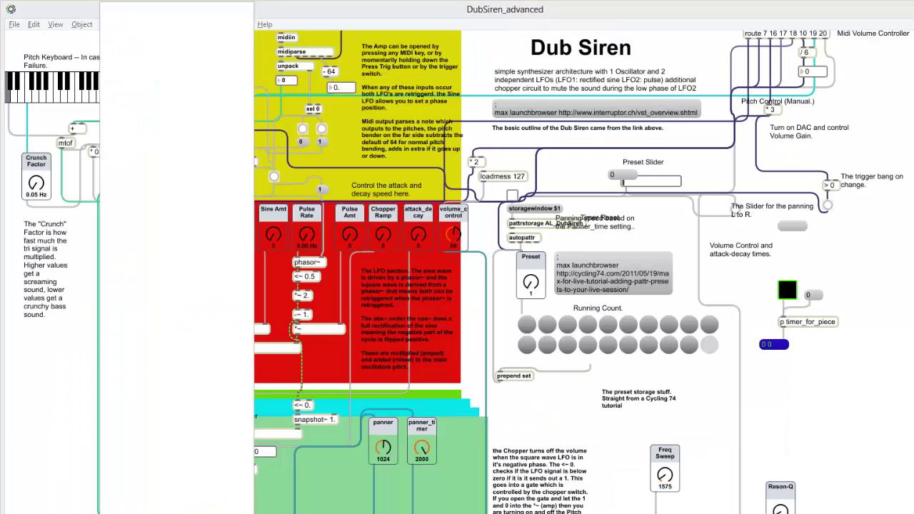
key(Escape)
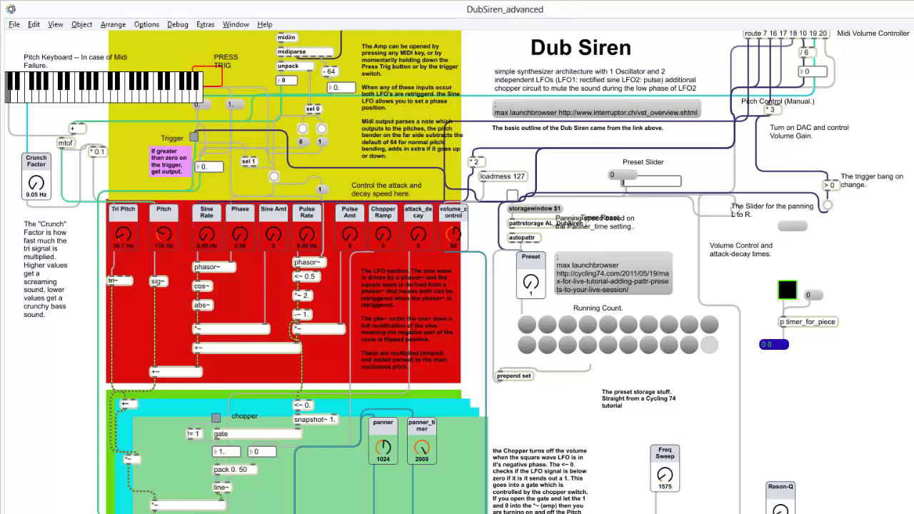
In presentation mode, play kslider notes with ezdac~ on, glide to 440 Hz, and lower the filter peak.
key(ctrl+alt+e)
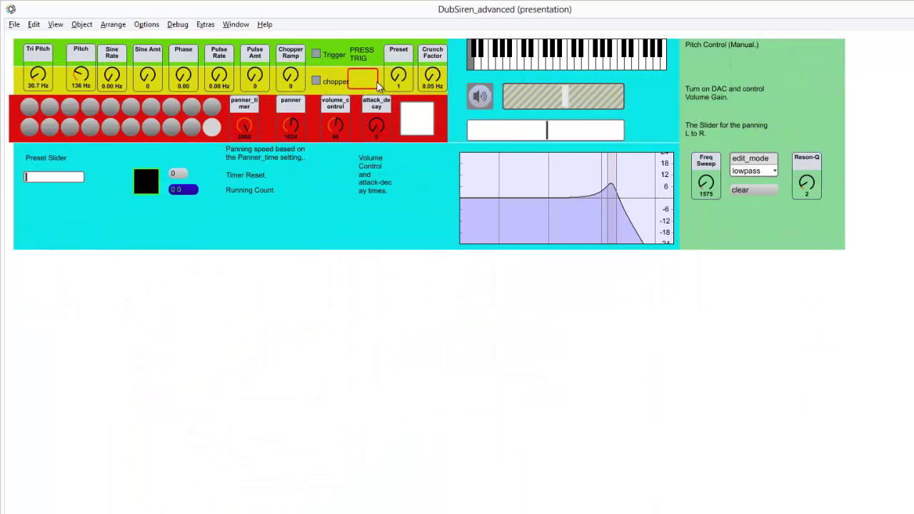
click(557, 62)
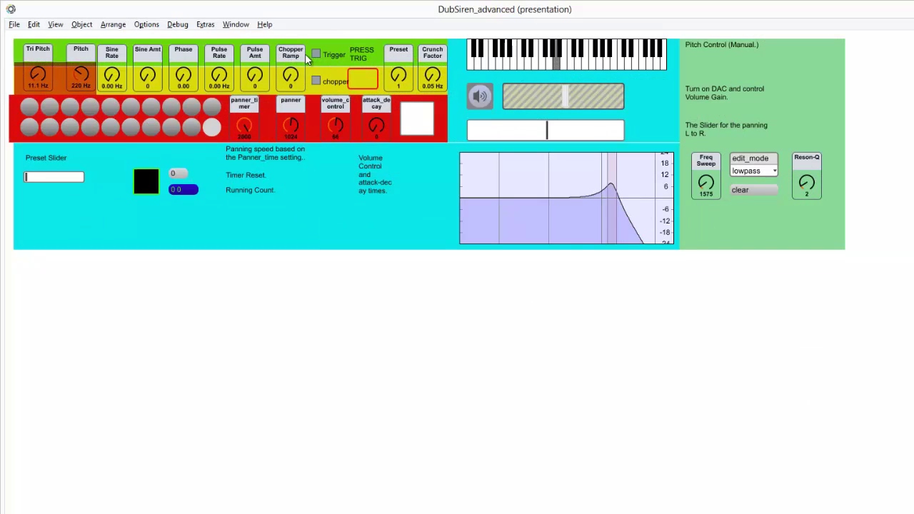
click(483, 67)
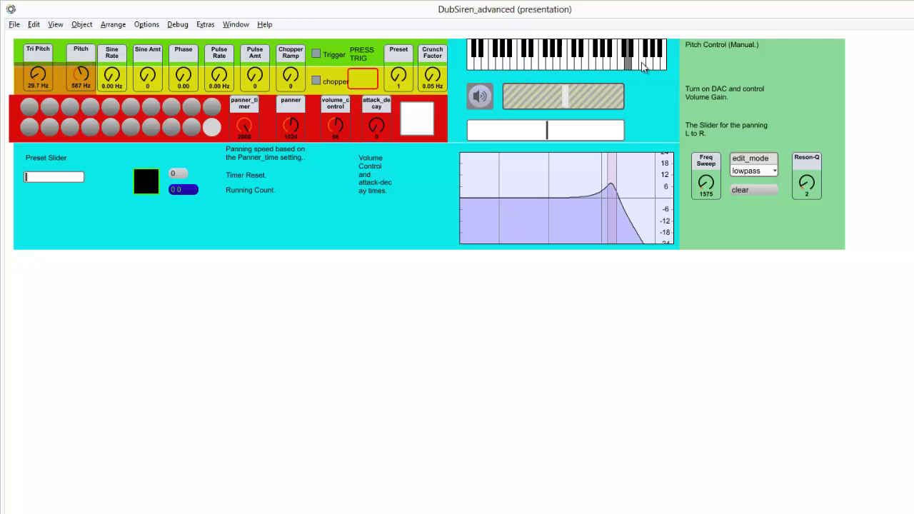
click(477, 102)
drag(530, 59, 606, 63)
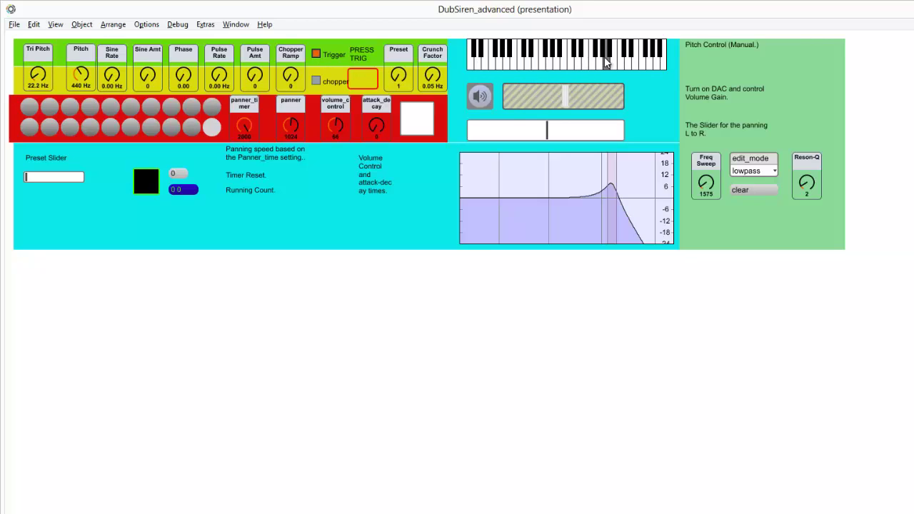
drag(607, 188, 573, 187)
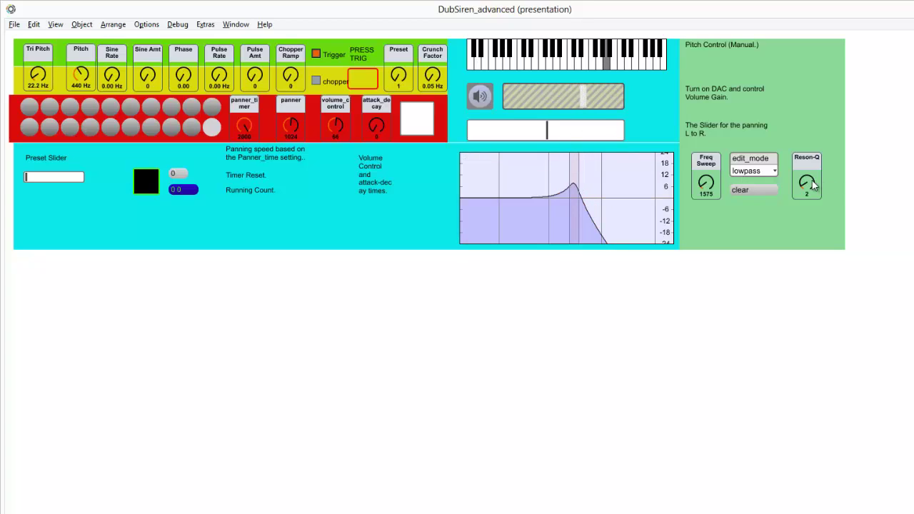
Raise Reson-Q, move the filter peak higher, adjust Freq Sweep, then show the patching view.
drag(812, 186, 811, 164)
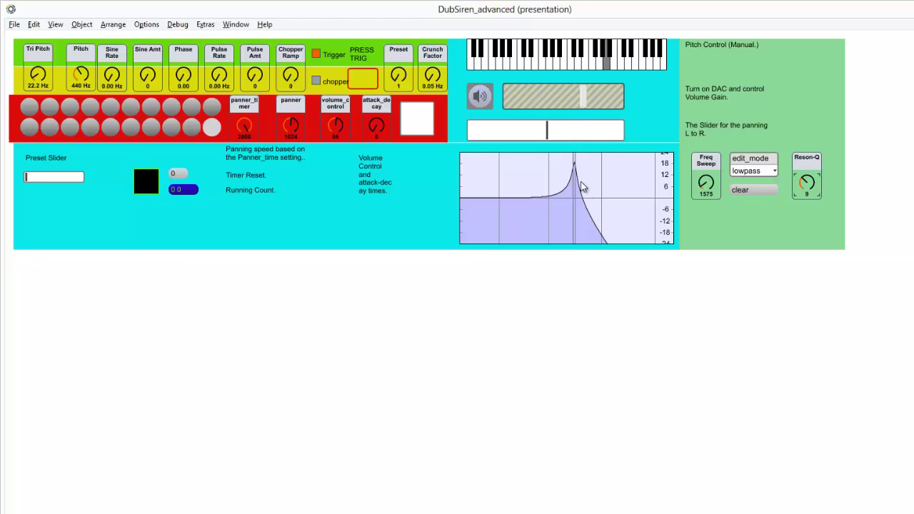
drag(573, 179, 598, 179)
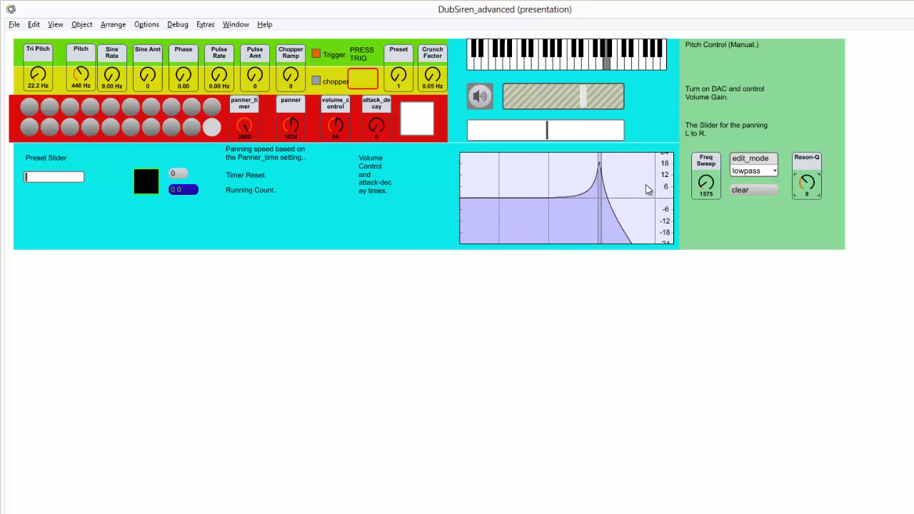
mouse_move(705, 184)
mouse_down()
mouse_move(707, 166)
mouse_move(699, 210)
mouse_move(702, 188)
mouse_move(701, 196)
mouse_up()
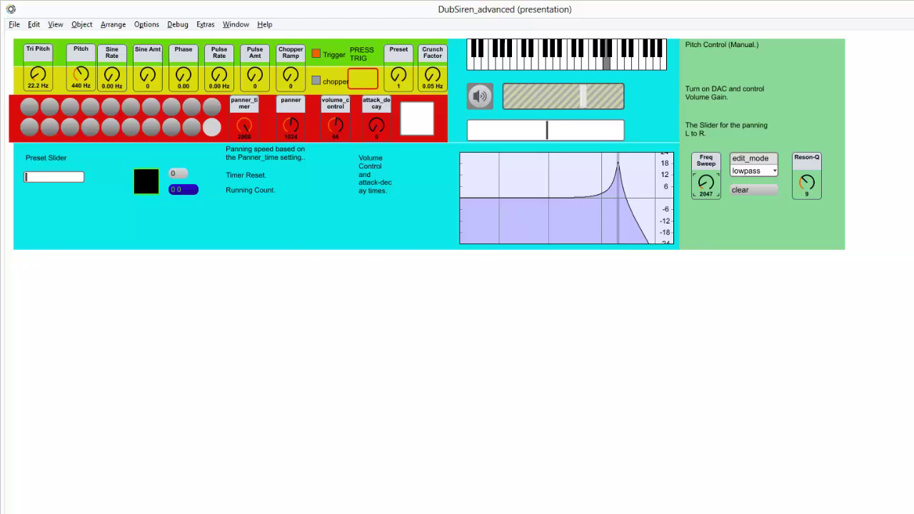
key(ctrl+alt+e)
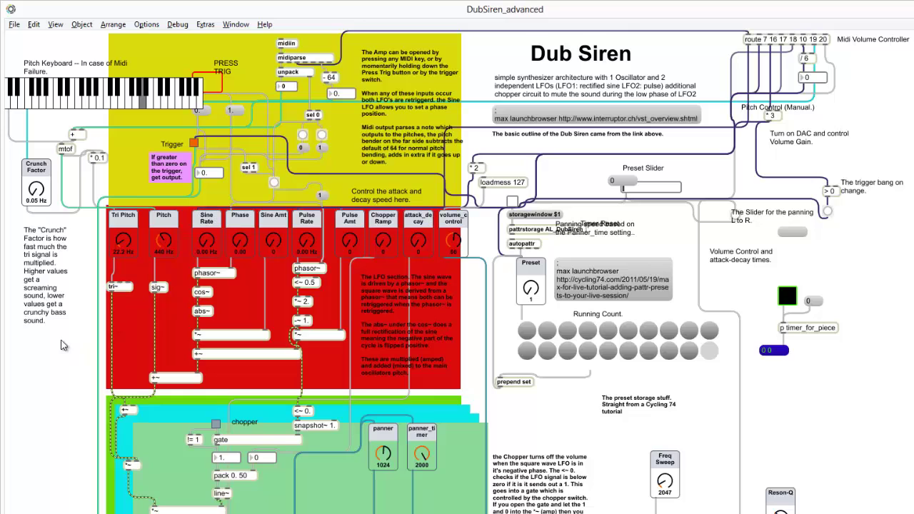
Back in presentation mode, recall preset 17 and play lower kslider keys down to 131 Hz.
scroll(41, 330, down, 2)
scroll(41, 330, up, 2)
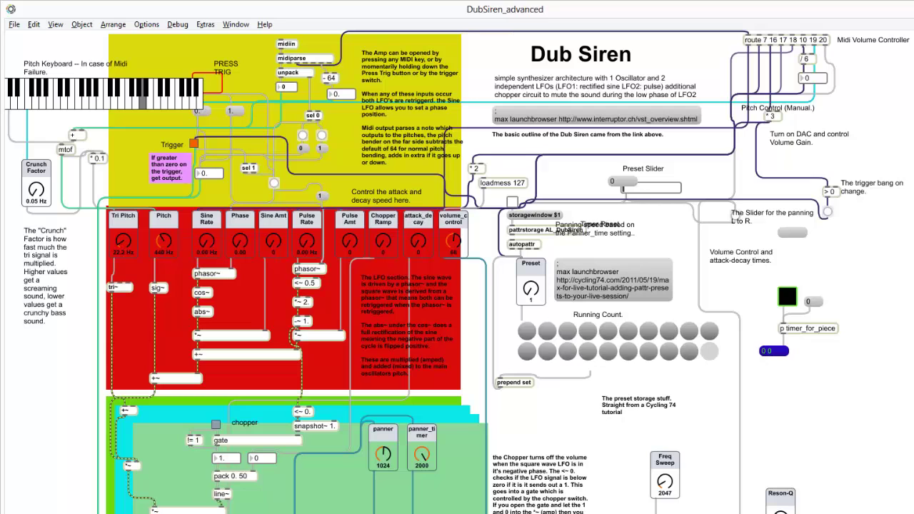
key(ctrl+alt+e)
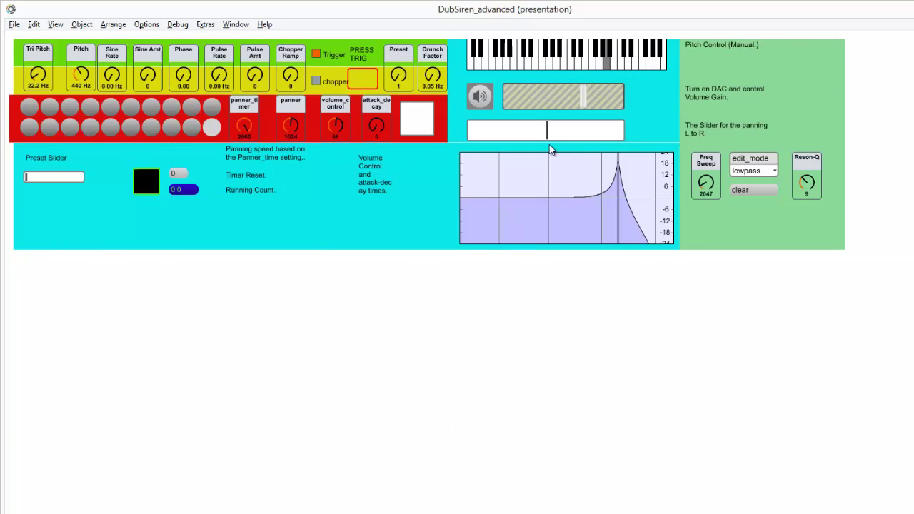
click(151, 128)
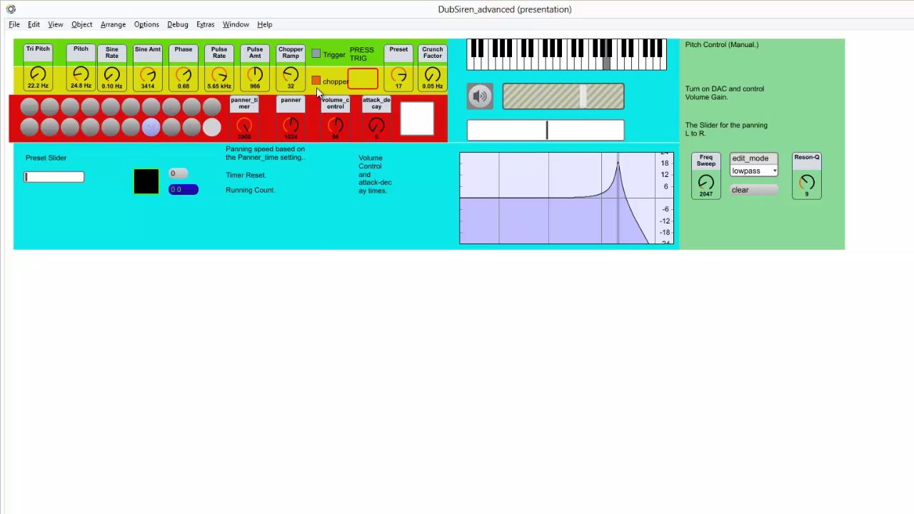
click(569, 66)
click(519, 66)
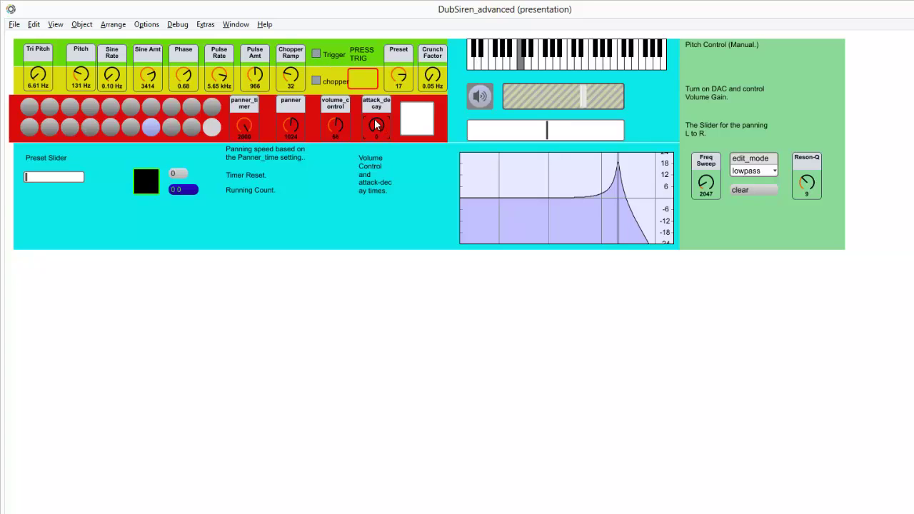
Lengthen the attack/decay dial to 1028 and switch the siren Trigger off.
drag(378, 127, 372, 91)
click(317, 53)
click(374, 122)
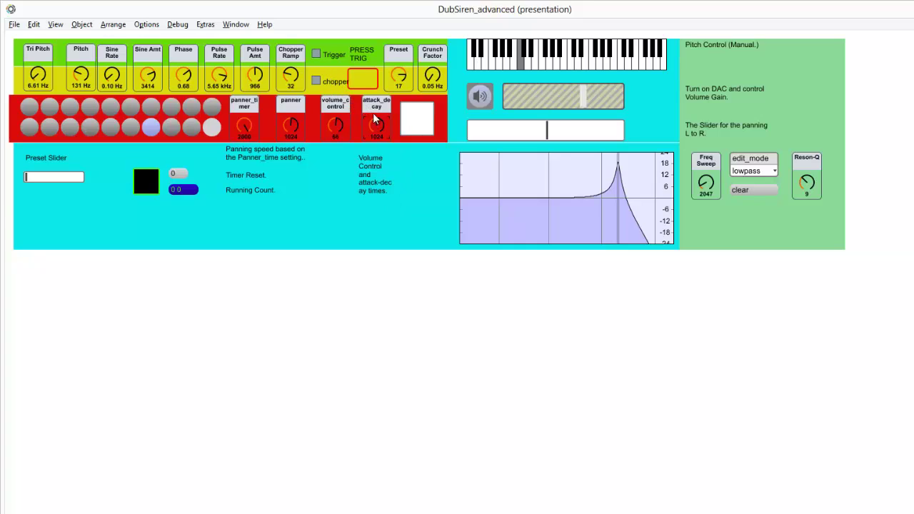
click(315, 55)
Set the panner timer to 16, toggle auto-pan on and off, and shift the panning right.
drag(245, 126, 227, 98)
click(409, 122)
drag(252, 125, 241, 427)
drag(237, 110, 239, 119)
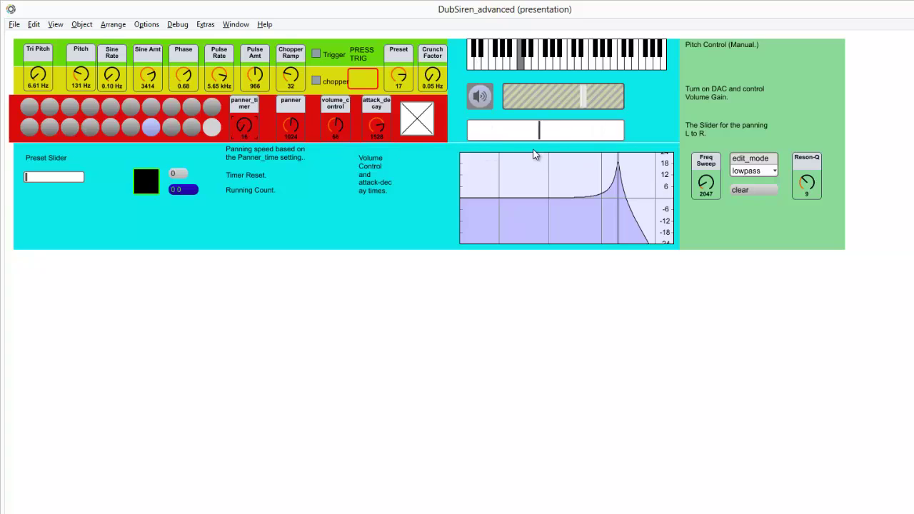
click(416, 120)
drag(484, 135, 551, 133)
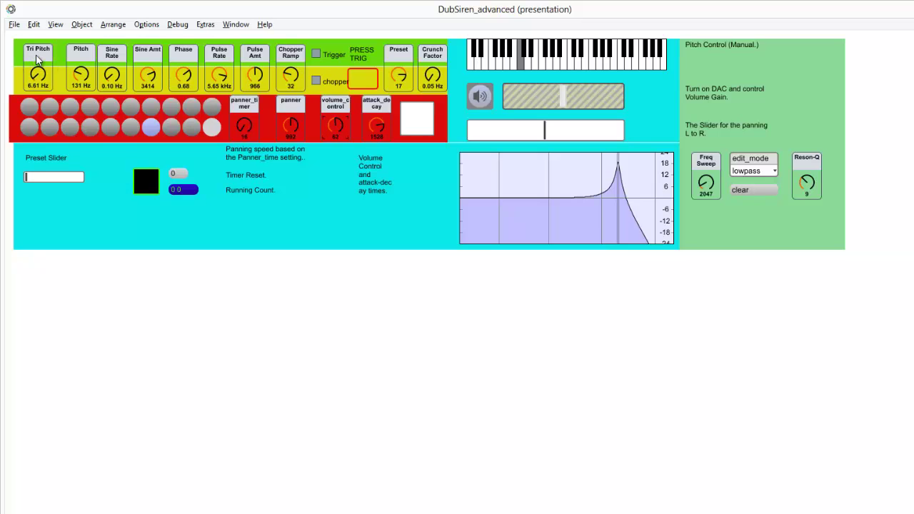
Switch back and forth between the patching and presentation layouts to compare them.
key(ctrl+alt+e)
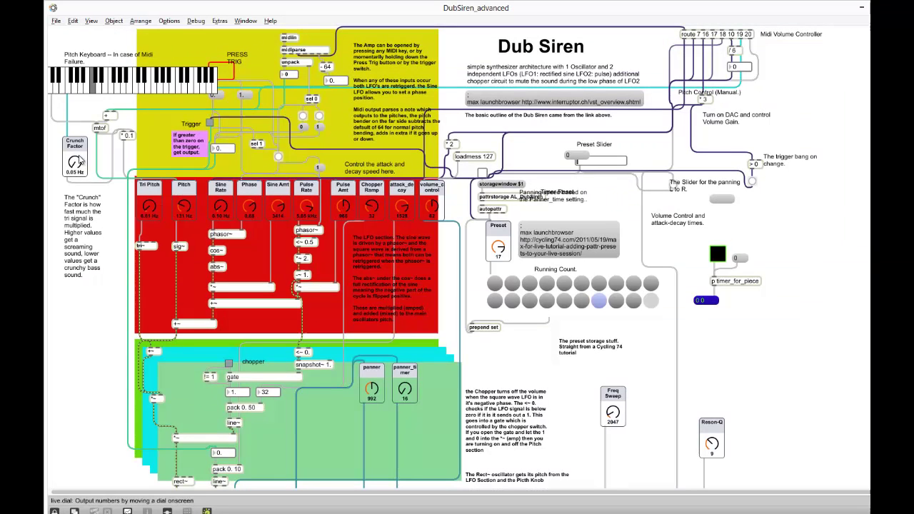
click(128, 511)
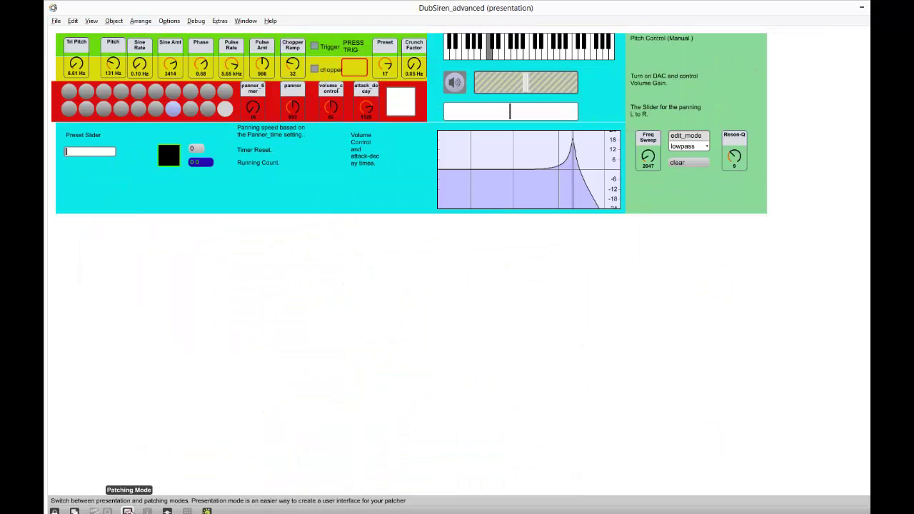
click(127, 511)
click(128, 511)
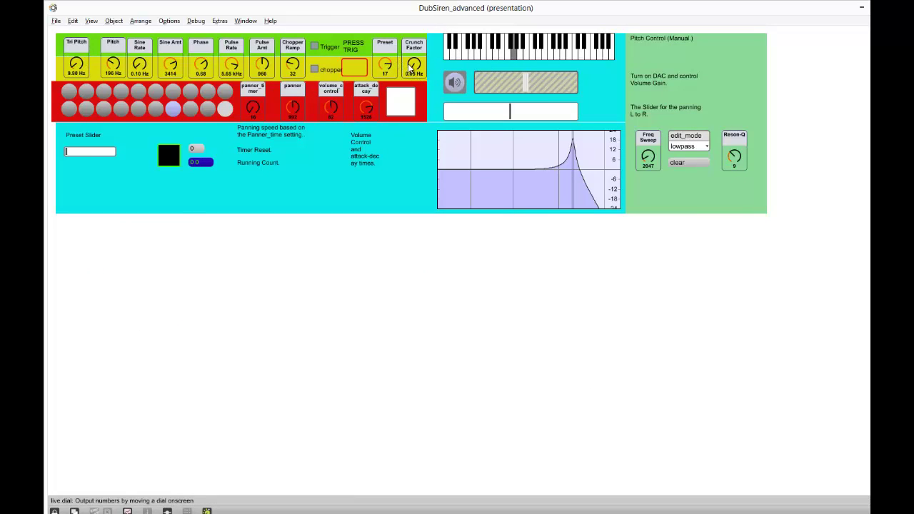
Raise the Crunch Factor toward 3.74 Hz, toggle ezdac~ audio, and start and stop the Trigger.
mouse_move(395, 68)
mouse_down()
mouse_move(411, 69)
mouse_move(410, 58)
mouse_up()
click(453, 82)
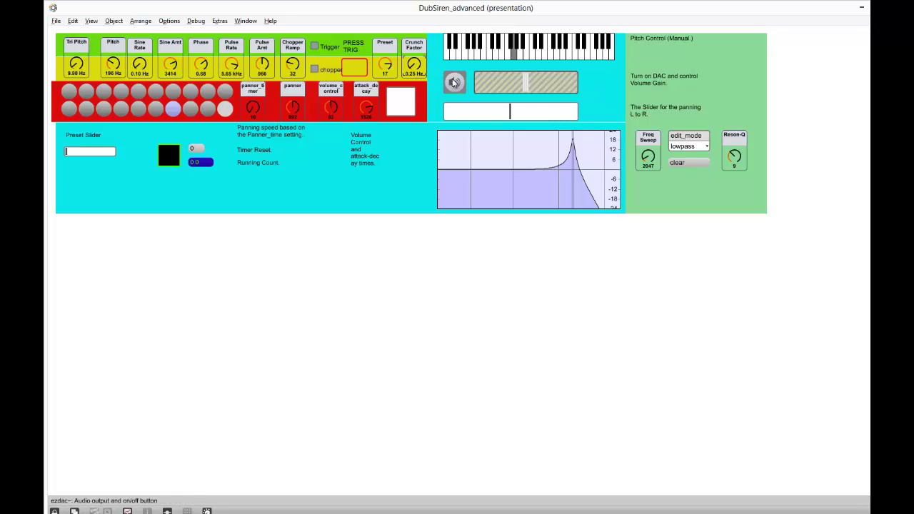
click(314, 48)
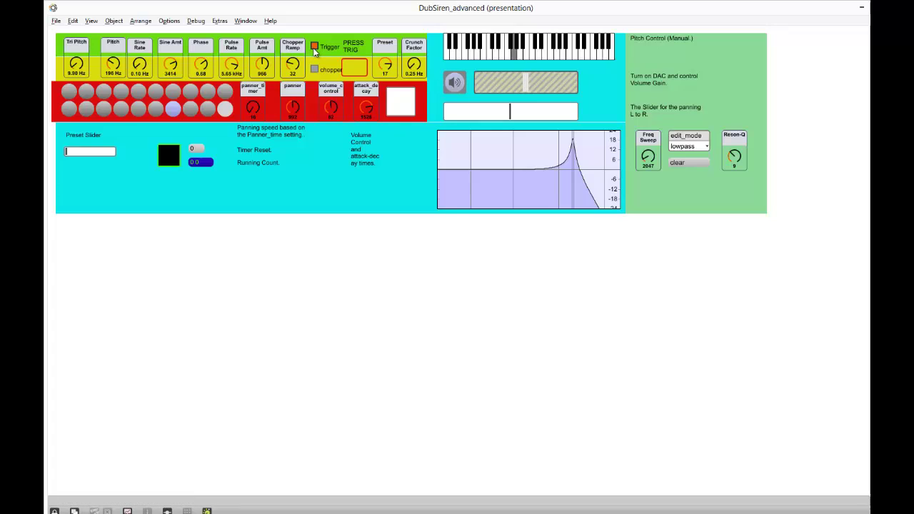
click(314, 47)
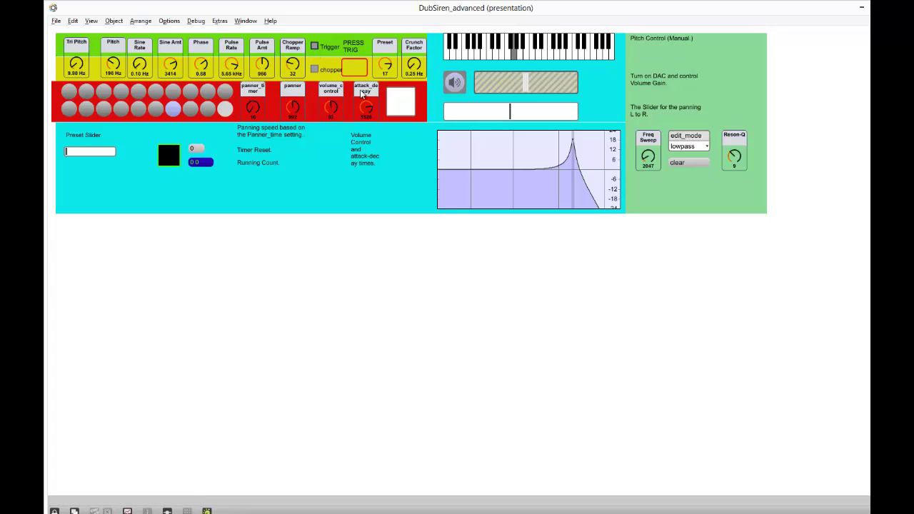
click(454, 80)
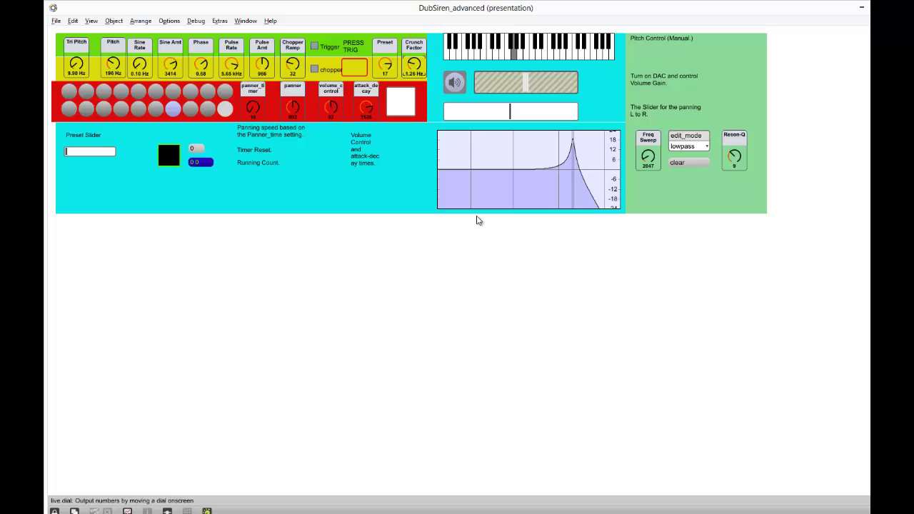
click(315, 48)
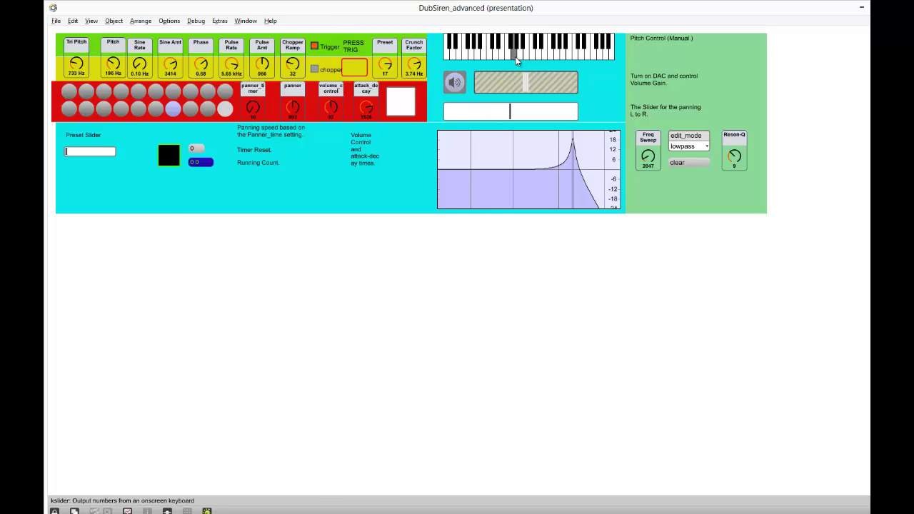
click(315, 47)
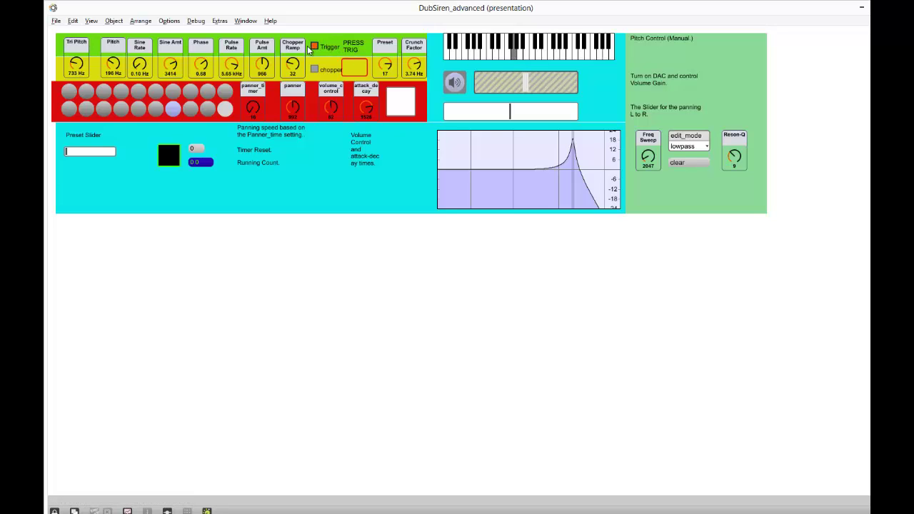